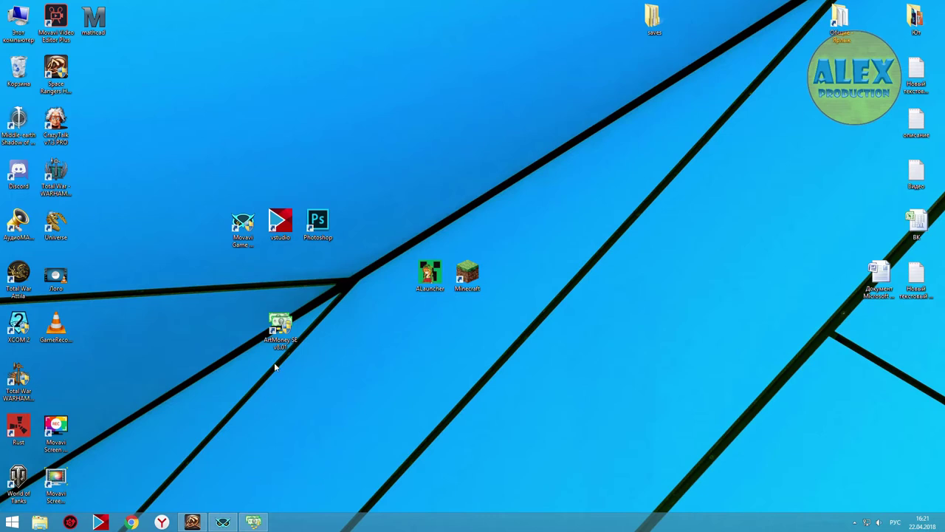
- Bring up the ArtMoney window and the Rangers game window, and reposition both on the desktop
{"action": "left_click", "coordinate": [253, 522]}
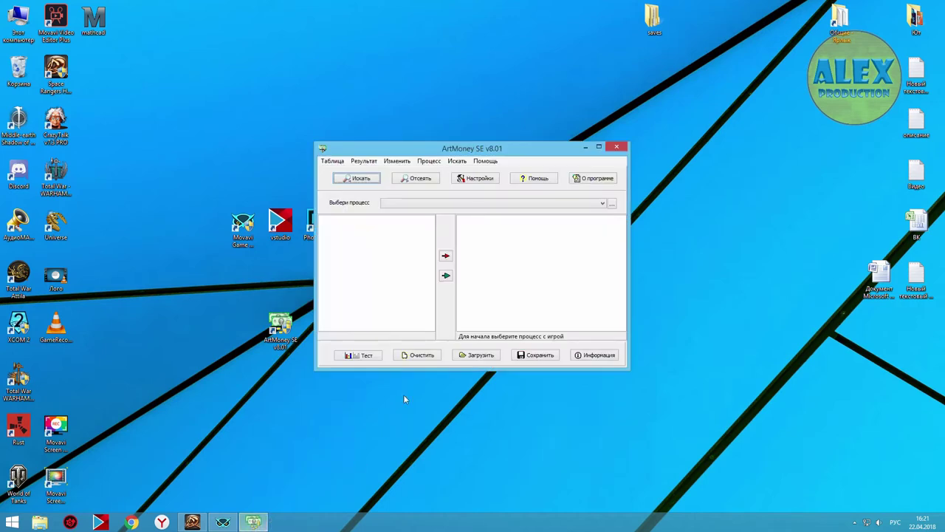
{"action": "mouse_move", "coordinate": [479, 154]}
{"action": "left_mouse_down"}
{"action": "mouse_move", "coordinate": [523, 157]}
{"action": "mouse_move", "coordinate": [480, 151]}
{"action": "left_mouse_up"}
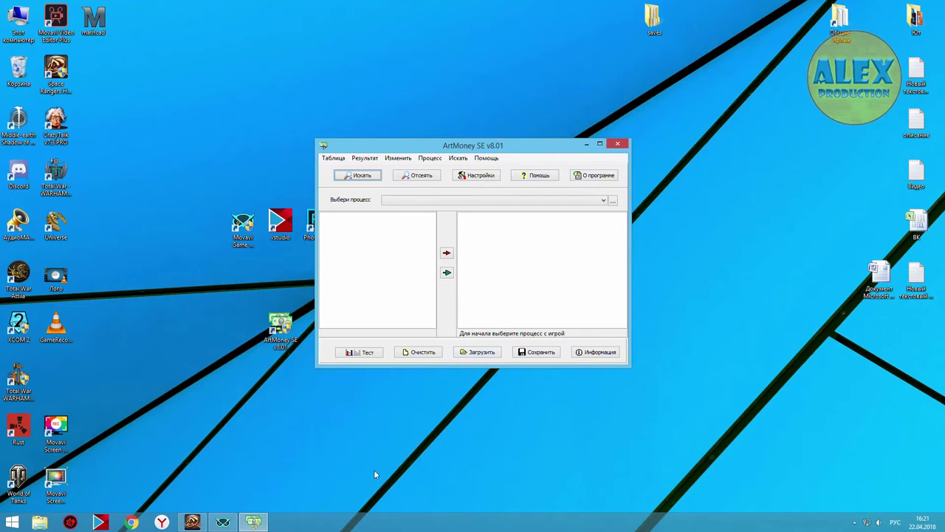
{"action": "left_click", "coordinate": [192, 521]}
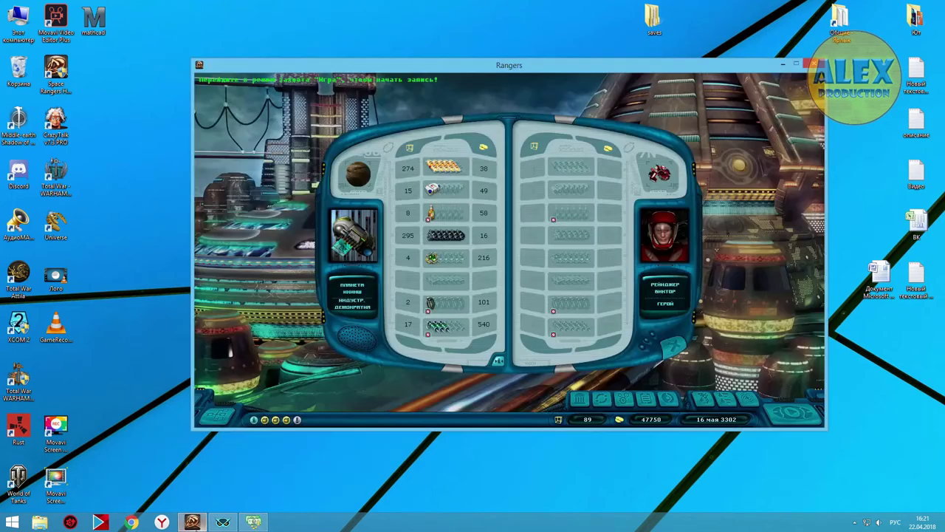
{"action": "mouse_move", "coordinate": [662, 65]}
{"action": "left_mouse_down"}
{"action": "mouse_move", "coordinate": [707, 67]}
{"action": "mouse_move", "coordinate": [668, 54]}
{"action": "left_mouse_up"}
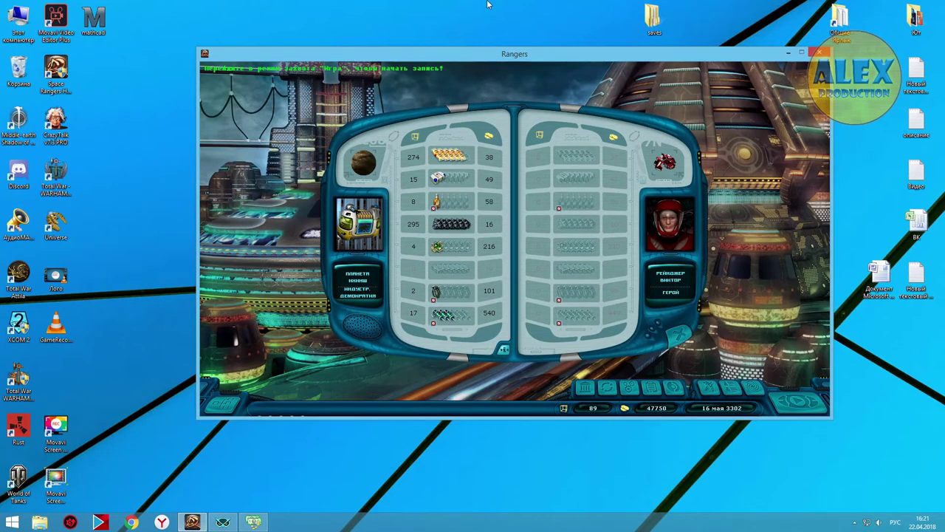
{"action": "left_click_drag", "start_coordinate": [533, 52], "coordinate": [622, 65]}
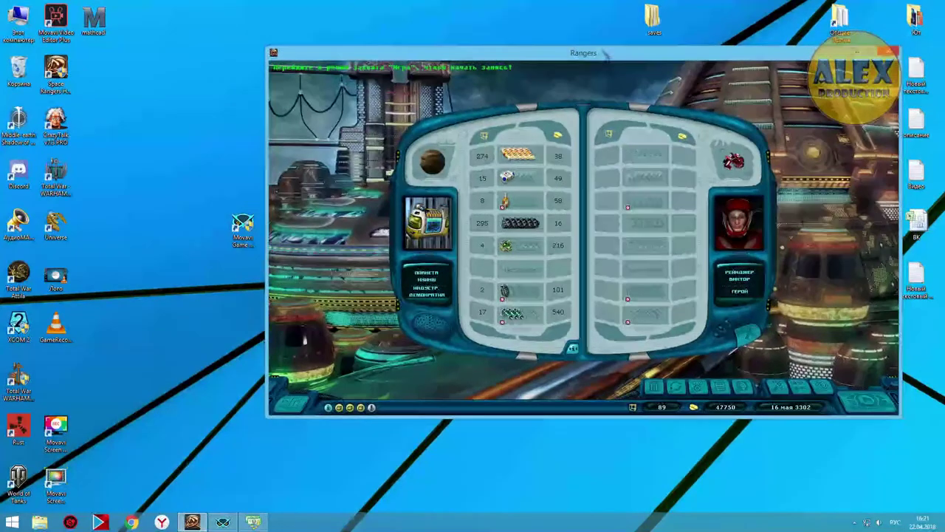
- Switch to ArtMoney and select Rangers as the process to work on
{"action": "left_click", "coordinate": [257, 524]}
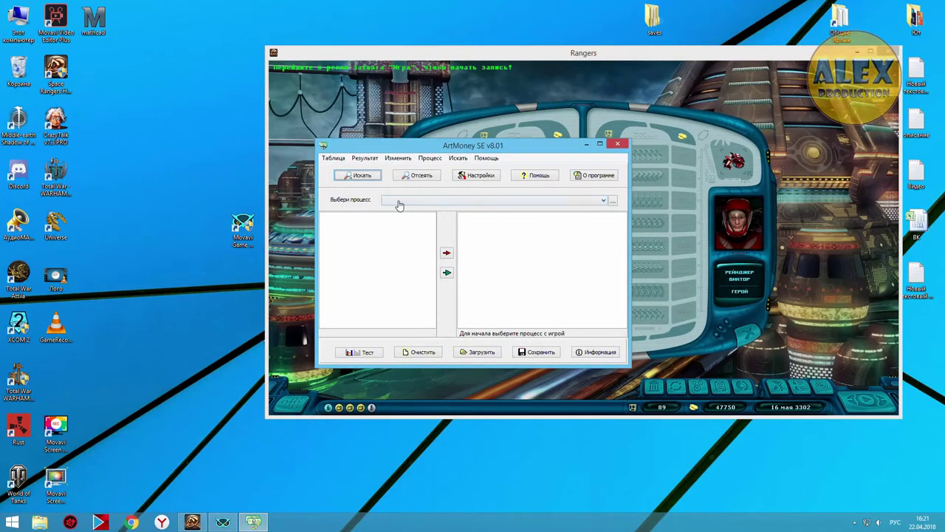
{"action": "left_click", "coordinate": [424, 205]}
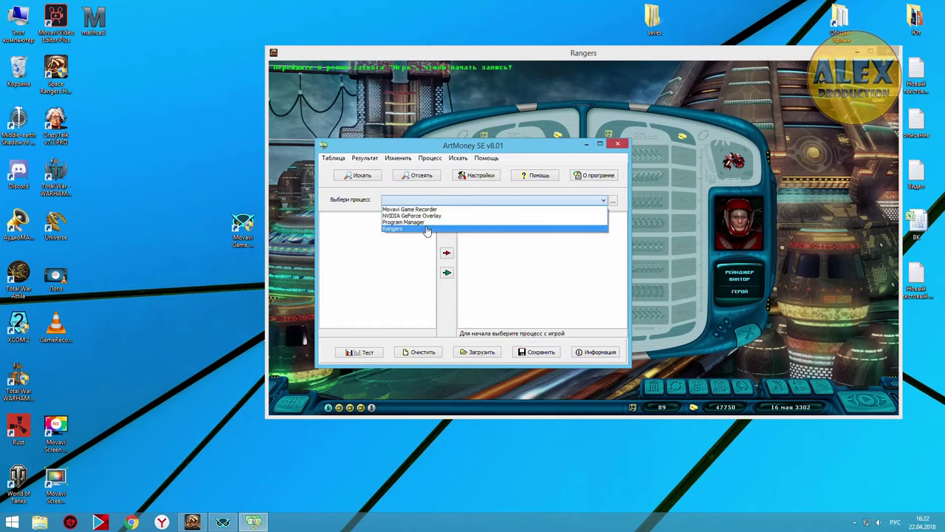
{"action": "left_click", "coordinate": [426, 229]}
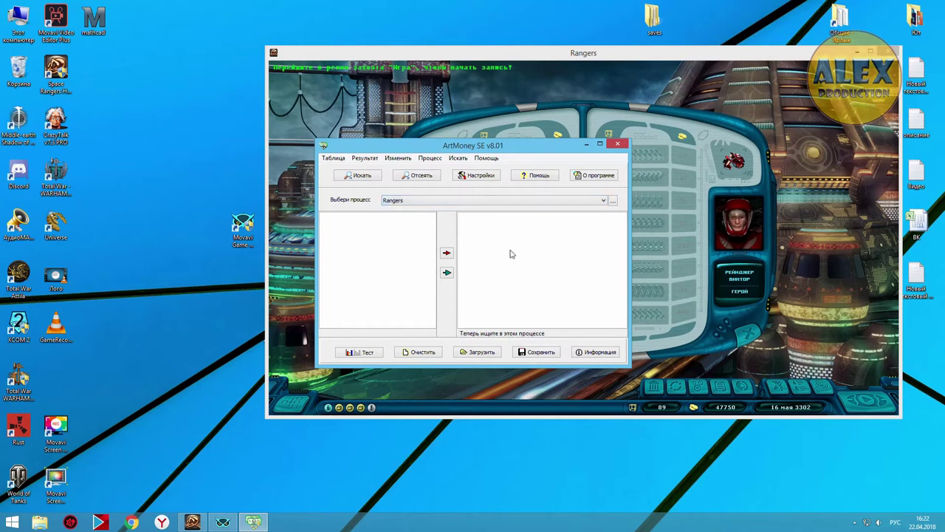
- Search the Rangers process for the exact value 47750 with the standard integer type and all address ranges
{"action": "left_click", "coordinate": [373, 177]}
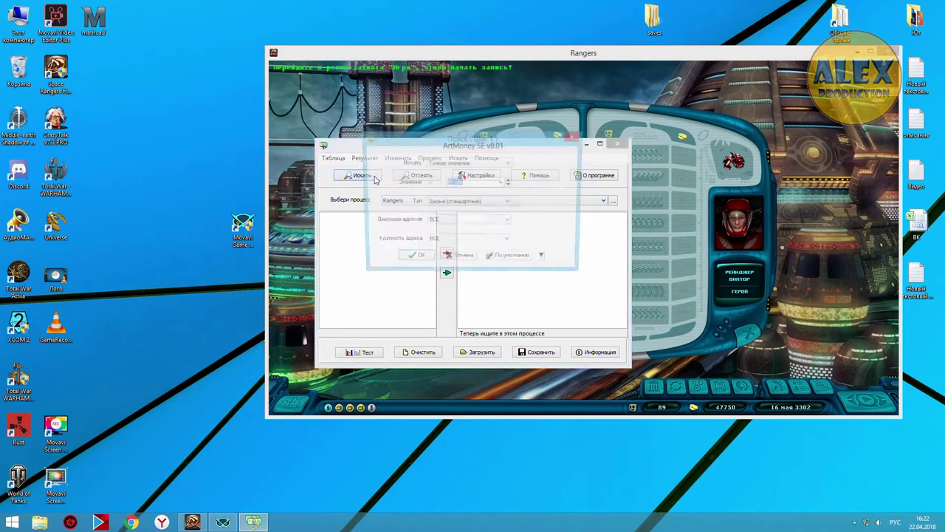
{"action": "left_click", "coordinate": [475, 182]}
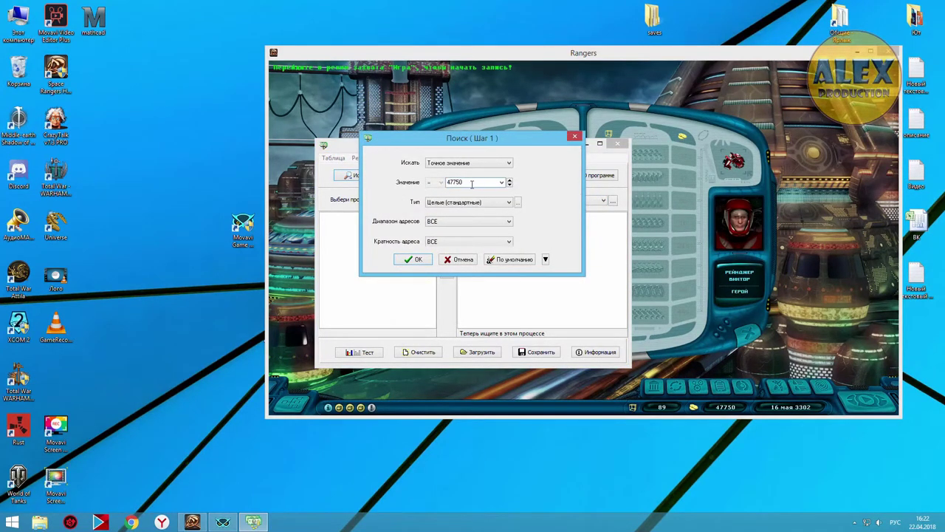
{"action": "left_click", "coordinate": [408, 260]}
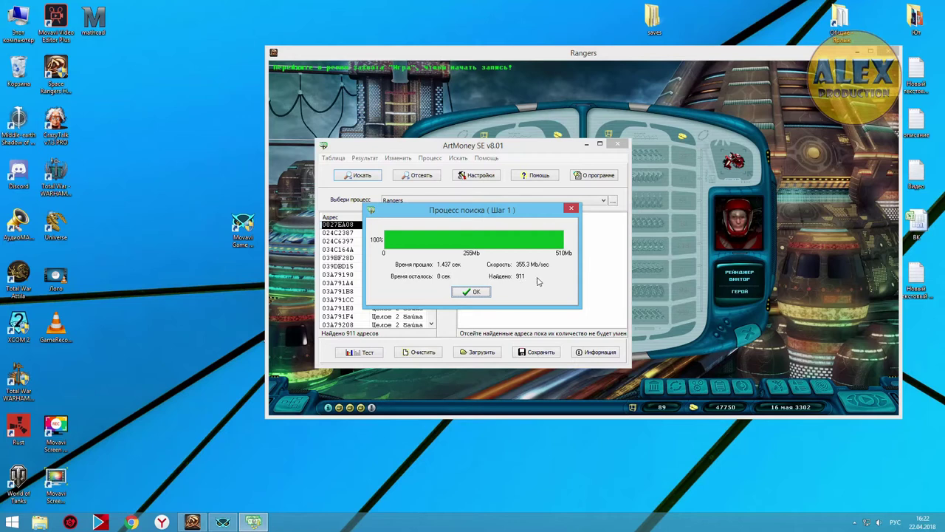
{"action": "left_click", "coordinate": [486, 292]}
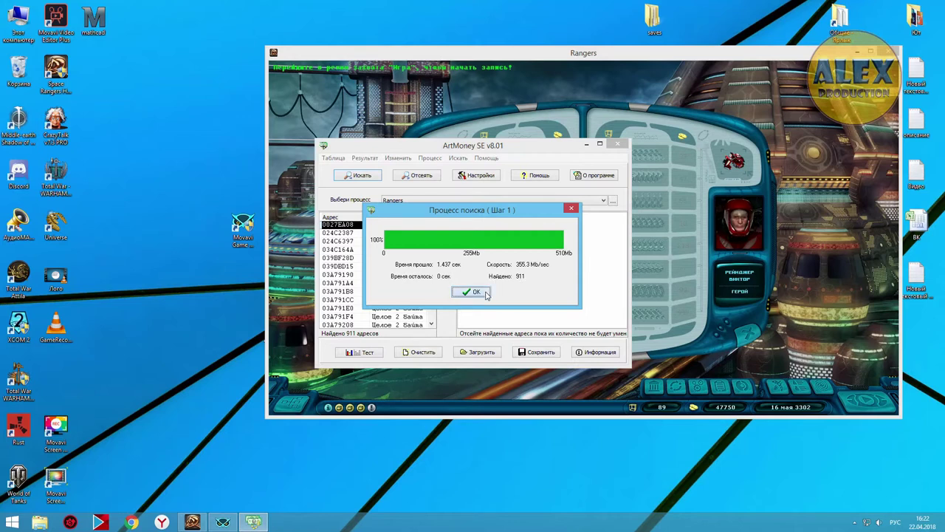
{"action": "left_click", "coordinate": [486, 293]}
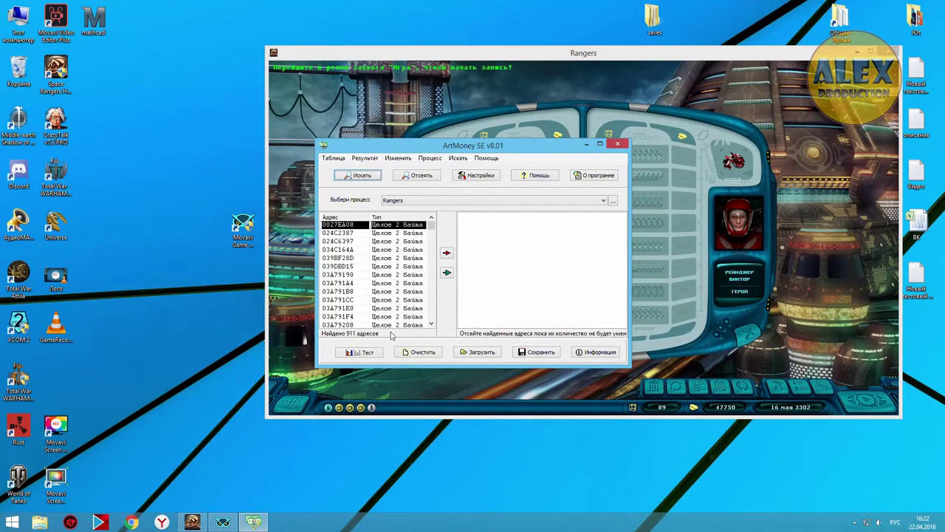
- Switch to the Rangers game and buy 42 units of food (продукты) from the planet's shop
{"action": "left_click", "coordinate": [193, 522]}
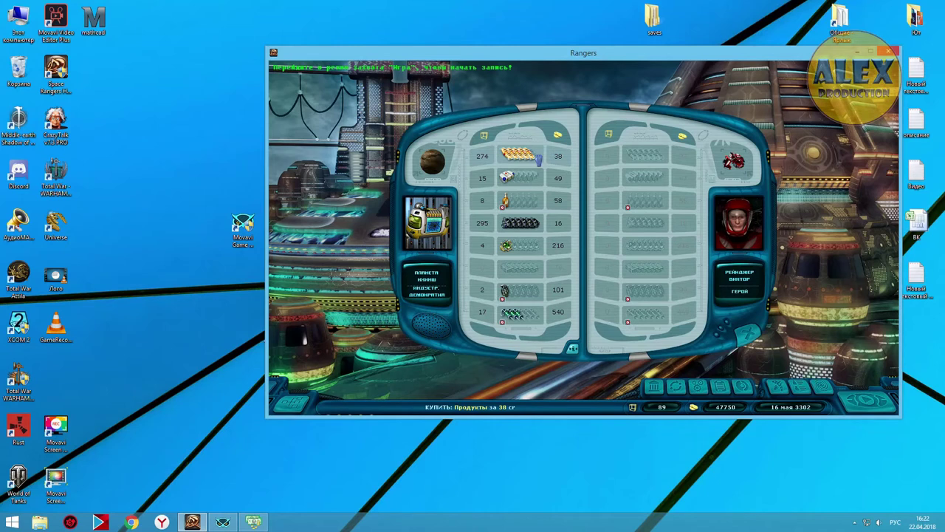
{"action": "left_click", "coordinate": [539, 157]}
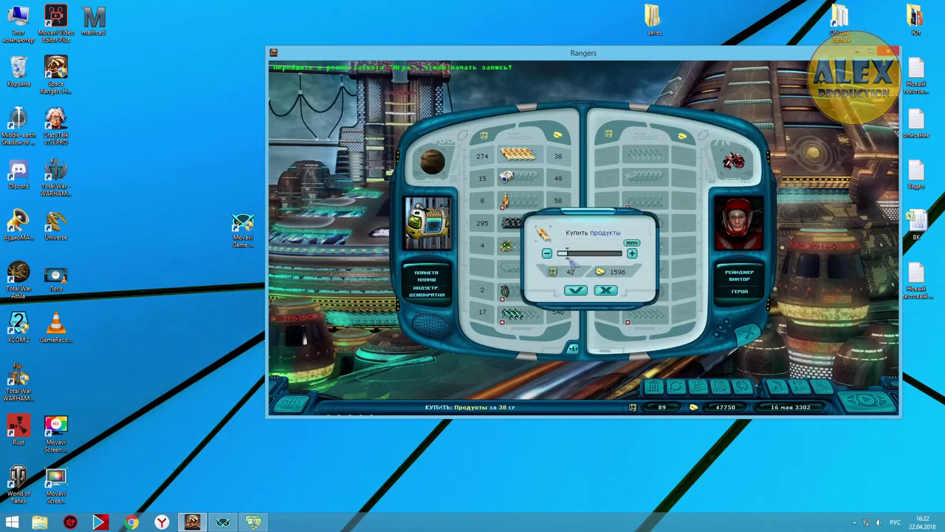
{"action": "left_click", "coordinate": [576, 290]}
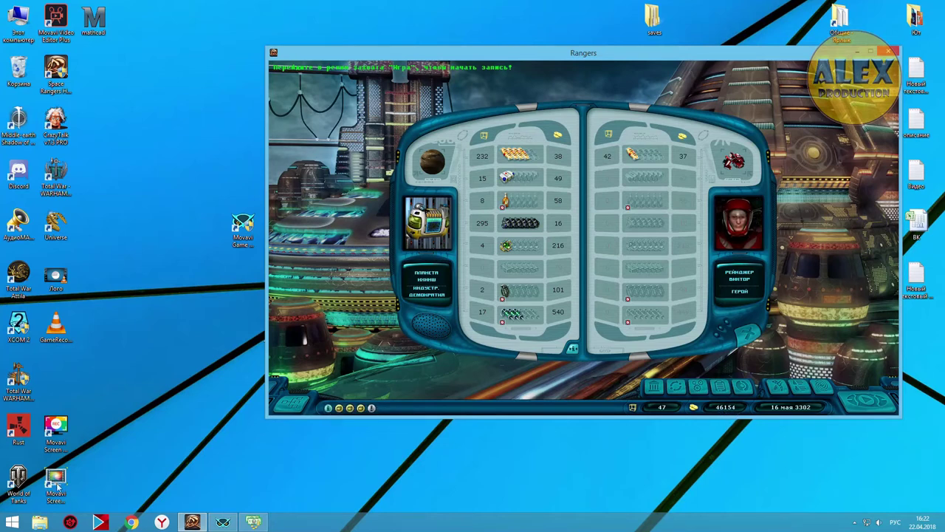
- Switch back to ArtMoney and sift the found addresses by the exact value 46154
{"action": "left_click", "coordinate": [253, 521]}
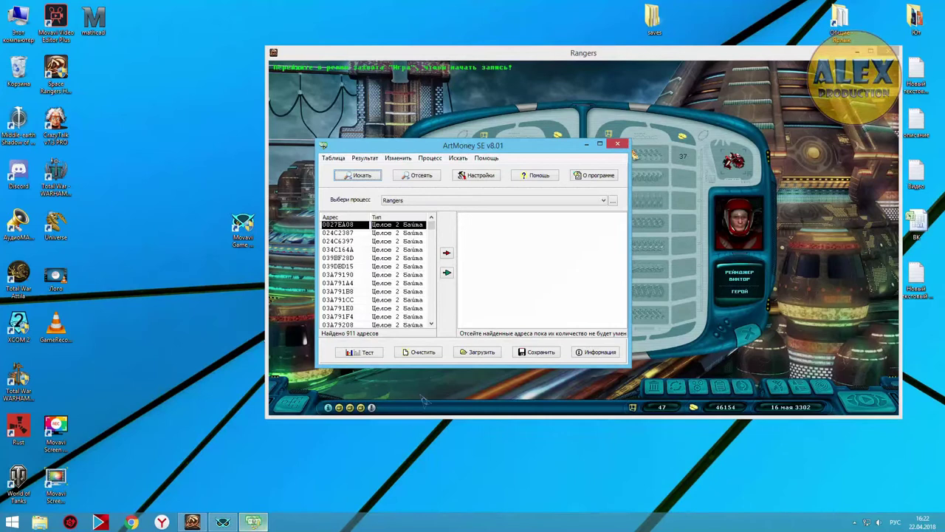
{"action": "left_click", "coordinate": [426, 176]}
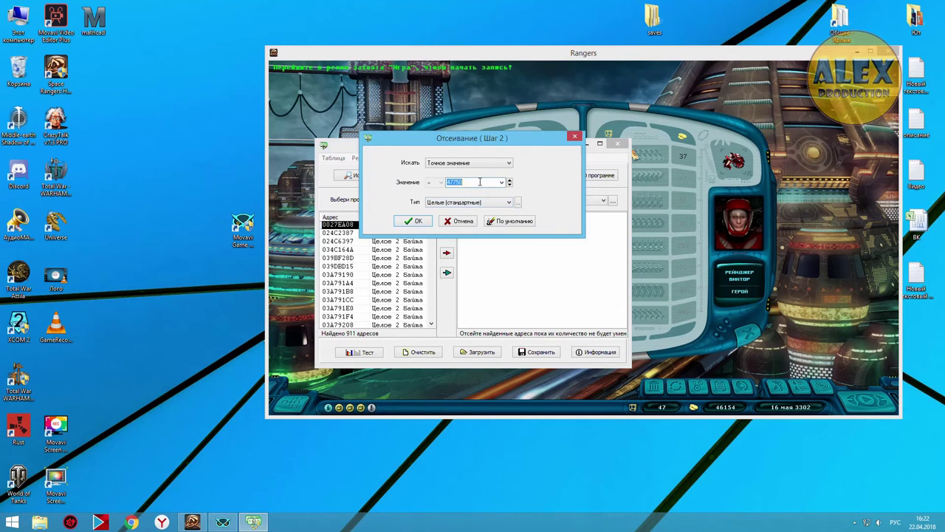
{"action": "type", "text": "46154"}
{"action": "key", "text": "Return"}
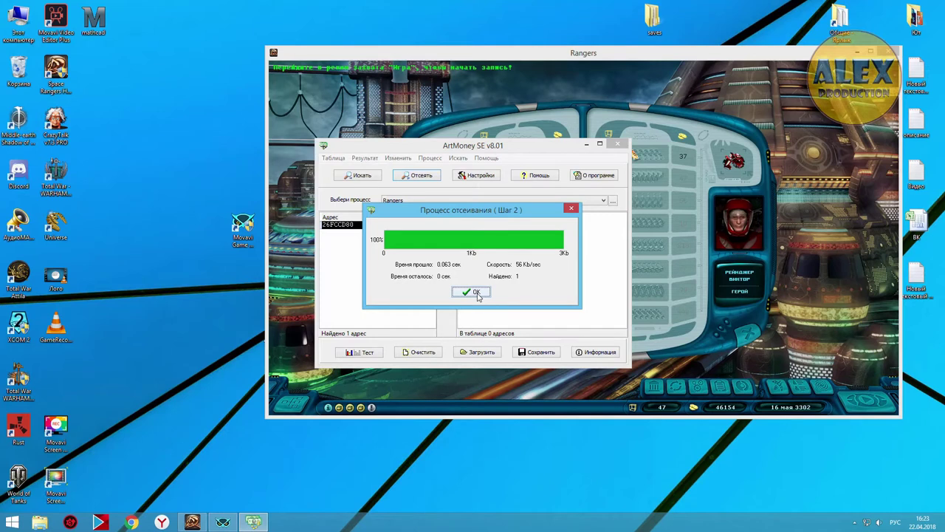
{"action": "left_click", "coordinate": [477, 293]}
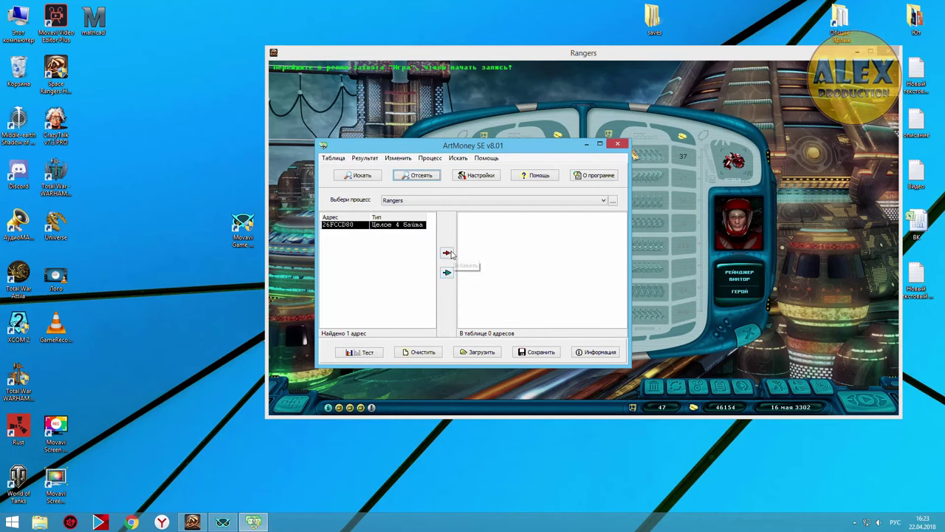
- Add all found addresses to the table and try to set the entry's value to 150000
{"action": "left_click", "coordinate": [447, 273]}
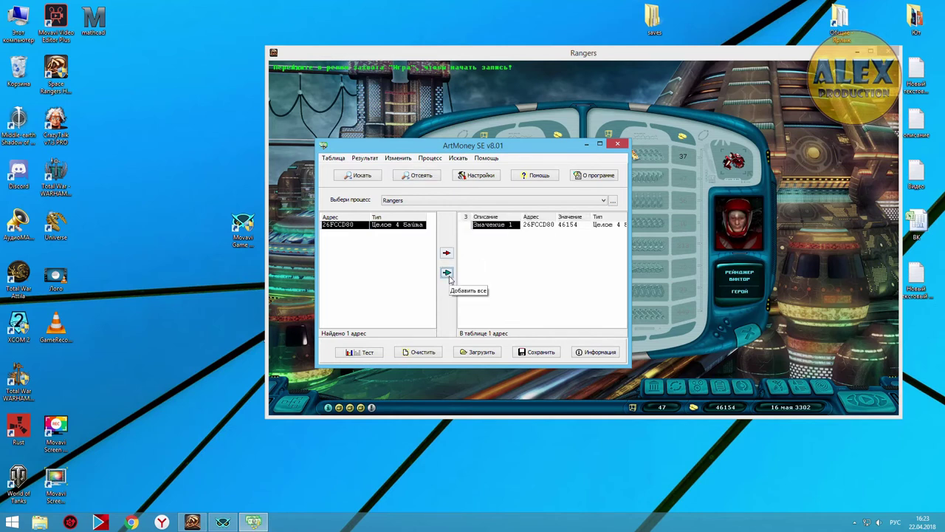
{"action": "left_click", "coordinate": [580, 229]}
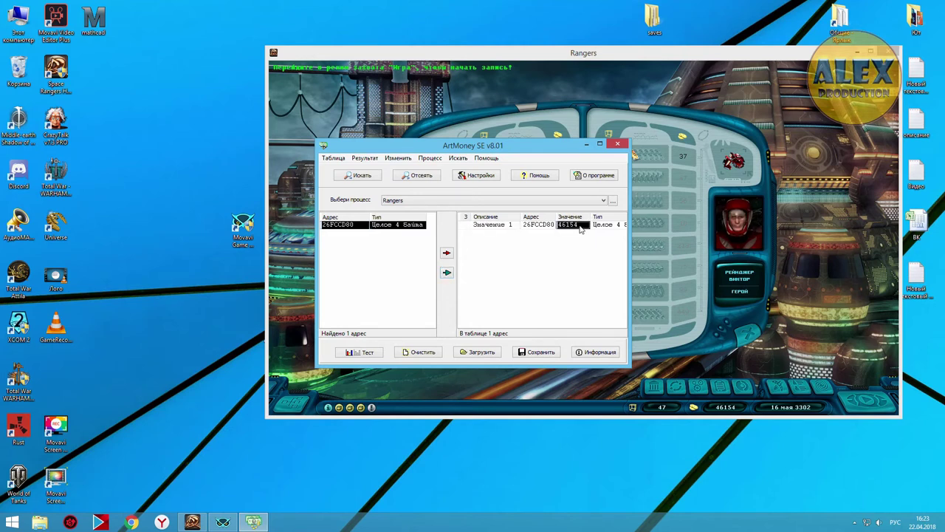
{"action": "type", "text": "150000"}
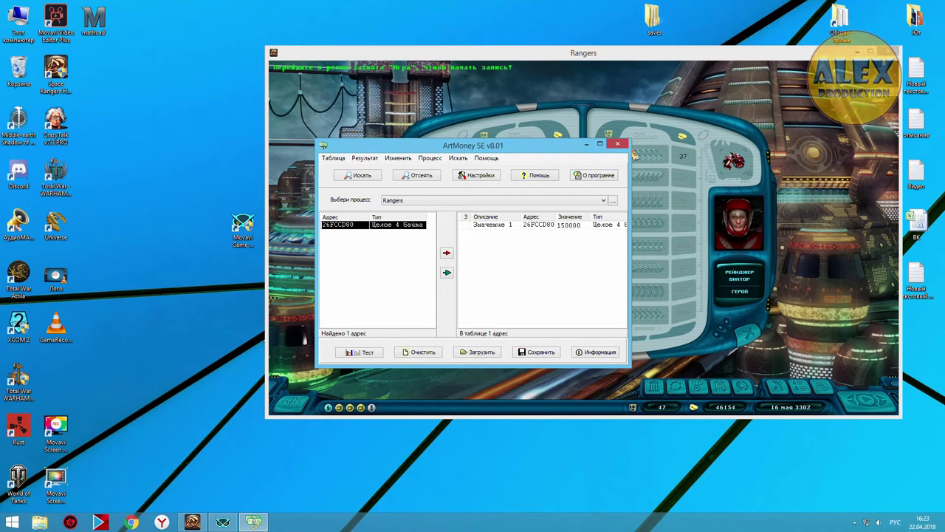
{"action": "key", "text": "Return"}
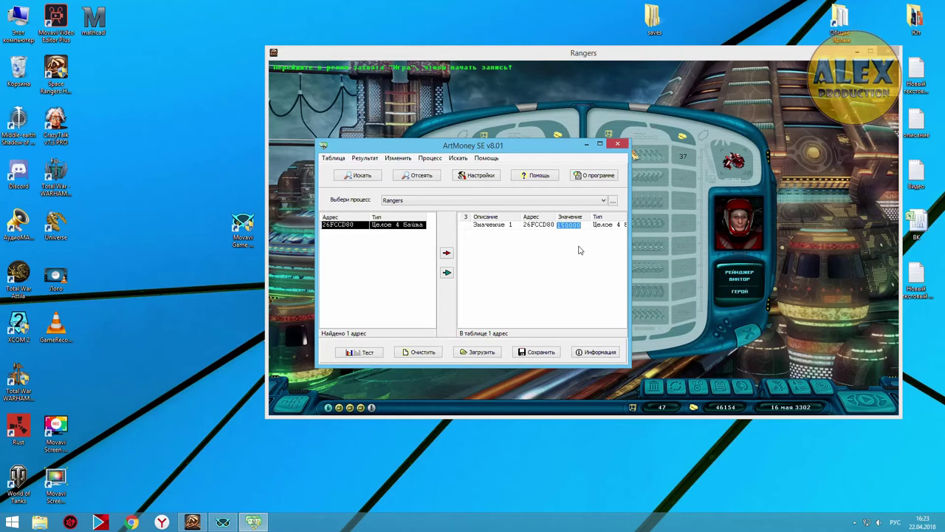
- Set the table entry's value to 15000, leaving the table unsaved
{"action": "left_click", "coordinate": [553, 352]}
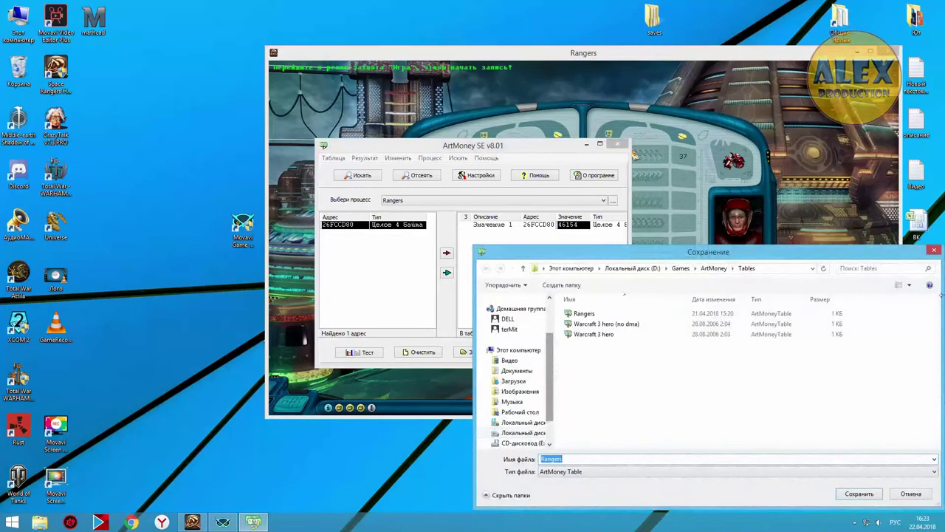
{"action": "left_click", "coordinate": [934, 251]}
{"action": "left_click", "coordinate": [589, 224]}
{"action": "type", "text": "15000"}
{"action": "key", "text": "Return"}
- Set the table entry's value to 140000 and freeze it
{"action": "left_click", "coordinate": [586, 226]}
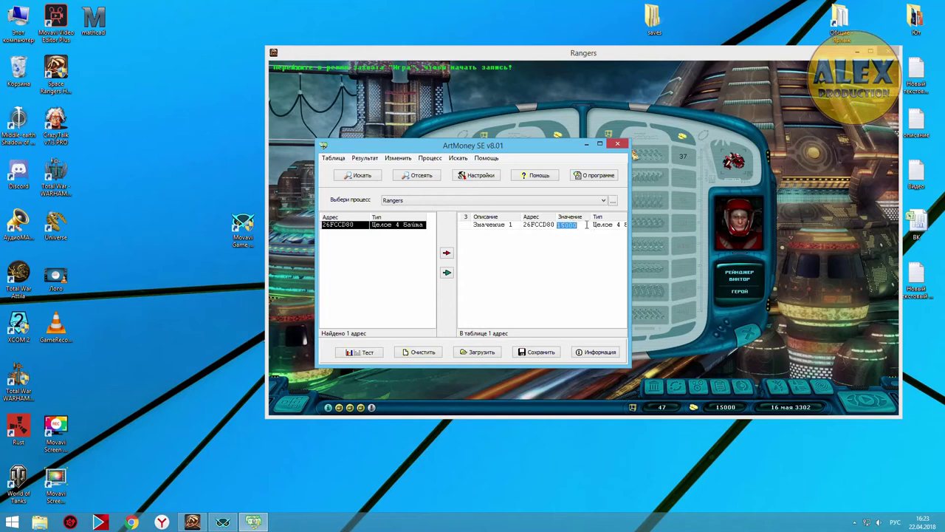
{"action": "type", "text": "140000"}
{"action": "key", "text": "Return"}
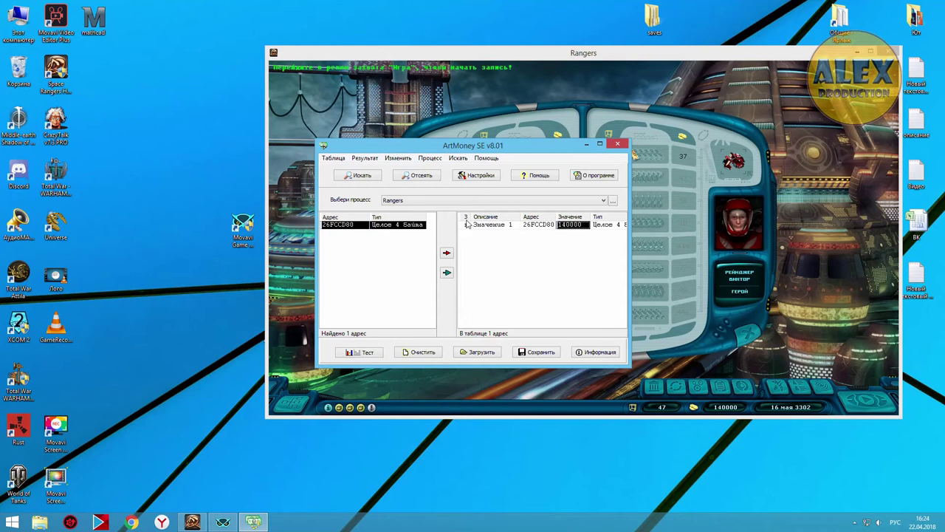
- Save the address table as Rangers in the ArtMoney Tables folder
{"action": "left_click", "coordinate": [536, 351]}
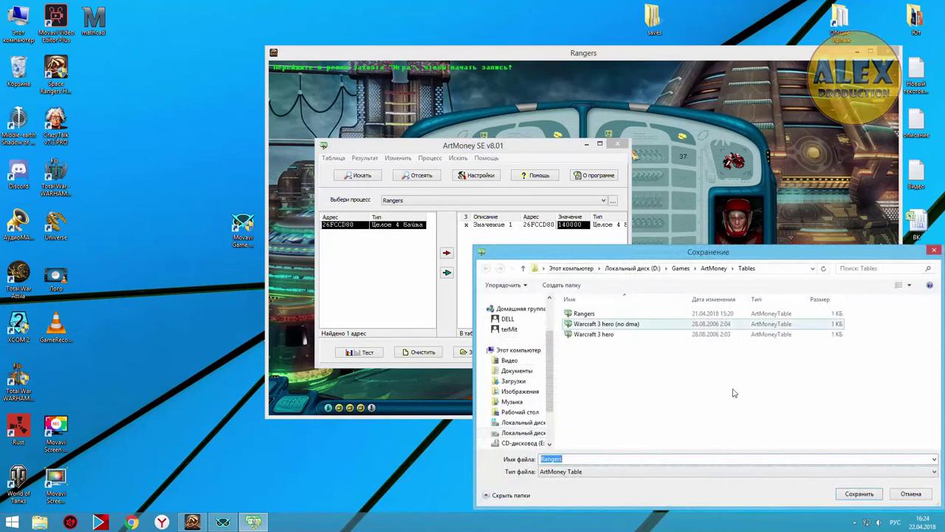
{"action": "left_click", "coordinate": [858, 494]}
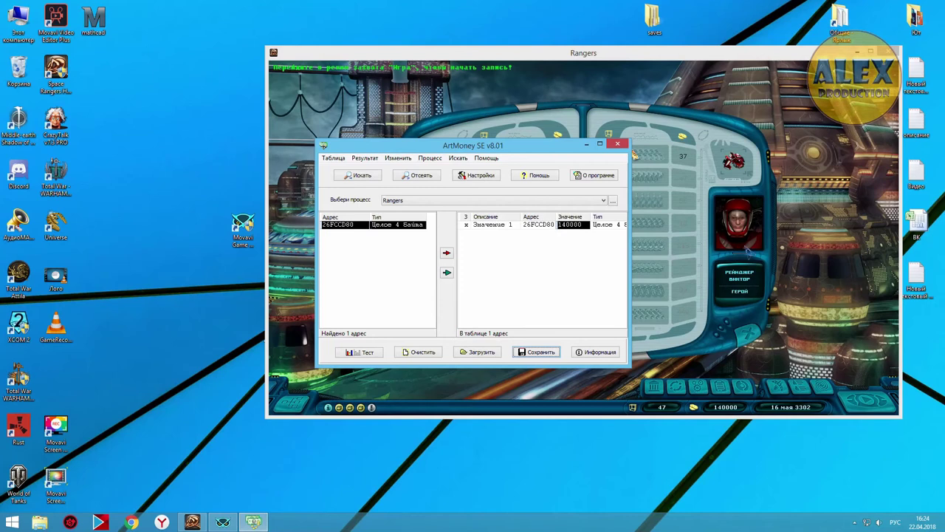
- Switch to the Rangers game and buy 20 units of minerals (минералы) to test the frozen money
{"action": "left_click", "coordinate": [817, 269]}
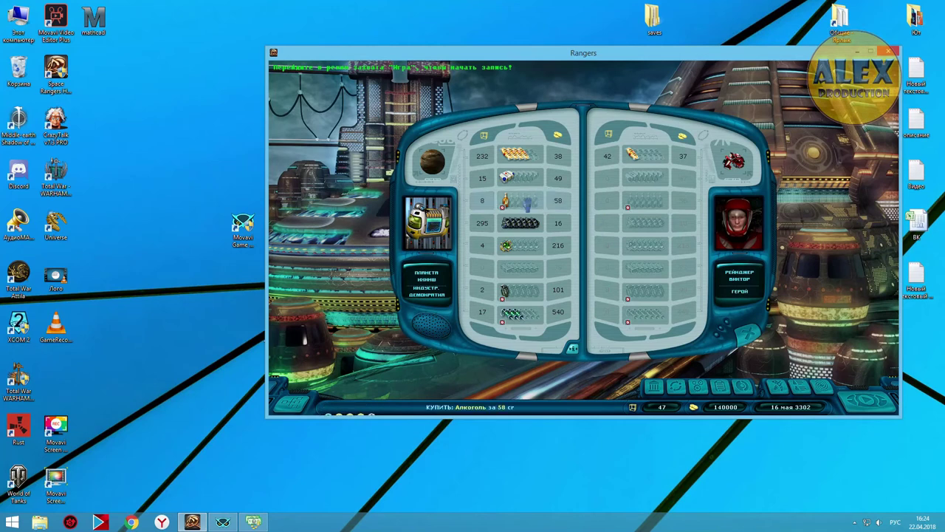
{"action": "left_click", "coordinate": [520, 230]}
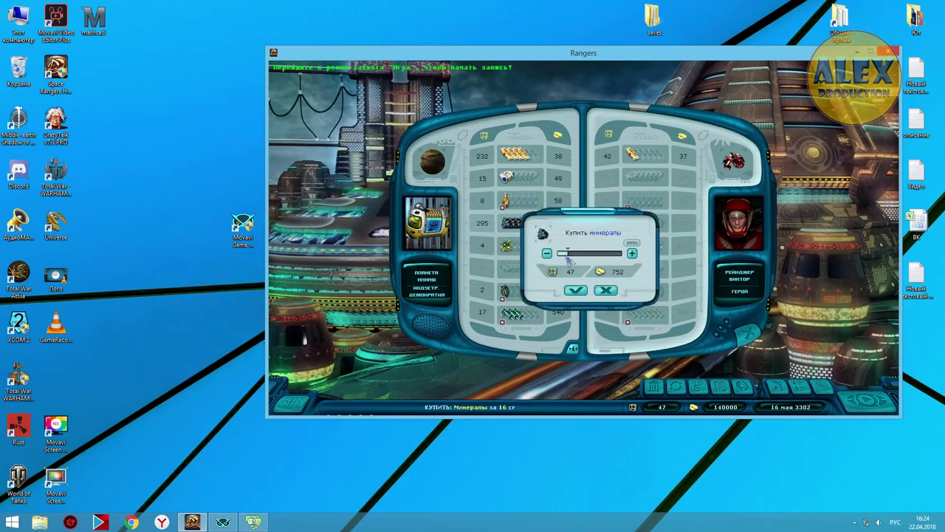
{"action": "left_click_drag", "start_coordinate": [566, 256], "coordinate": [560, 255]}
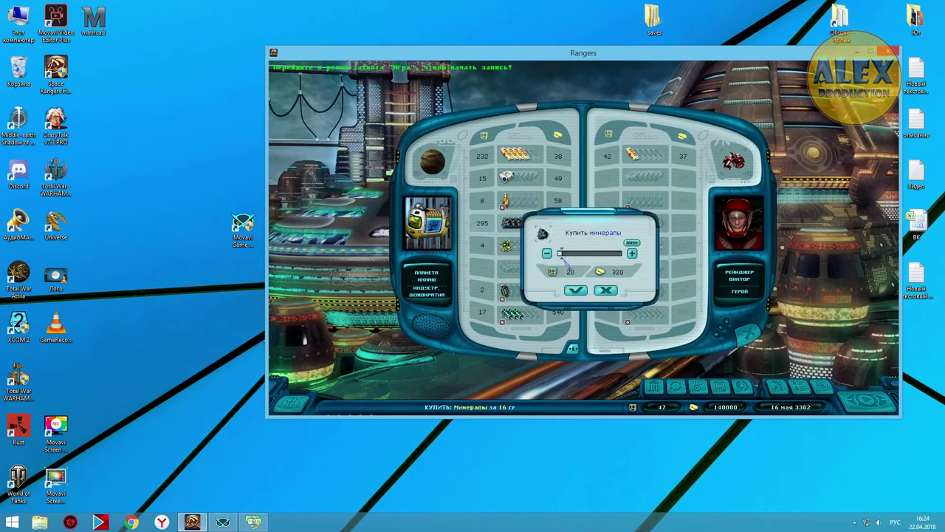
{"action": "left_click", "coordinate": [581, 292]}
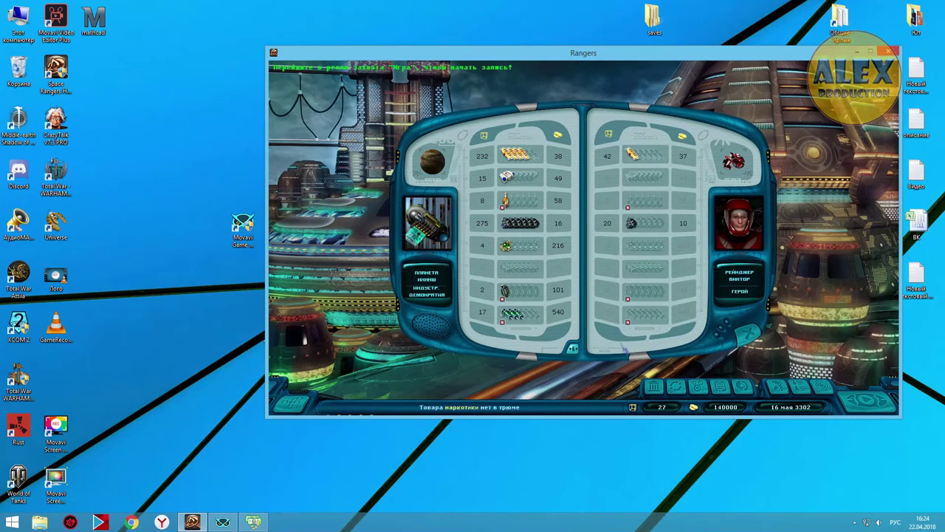
- Sell all 42 units of food from the ship's hold in the game, and switch back to ArtMoney
{"action": "left_click", "coordinate": [698, 385]}
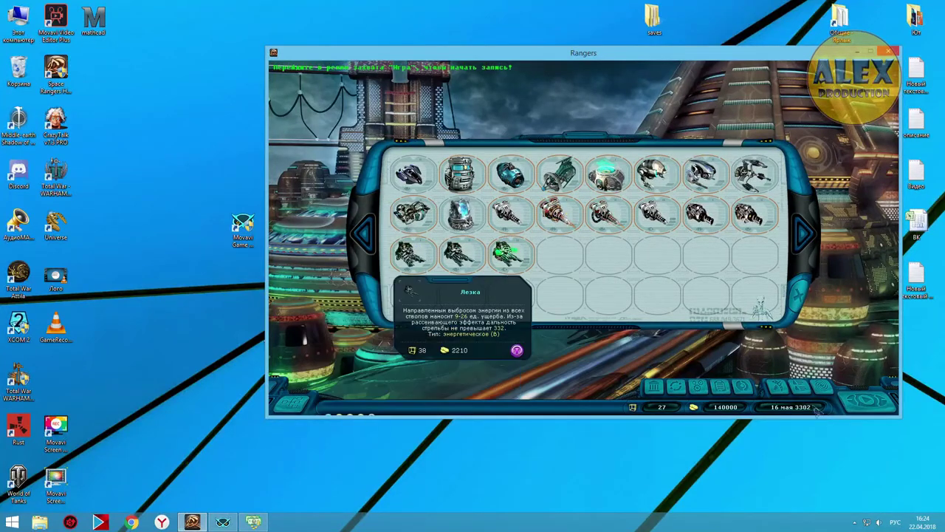
{"action": "left_click", "coordinate": [777, 387]}
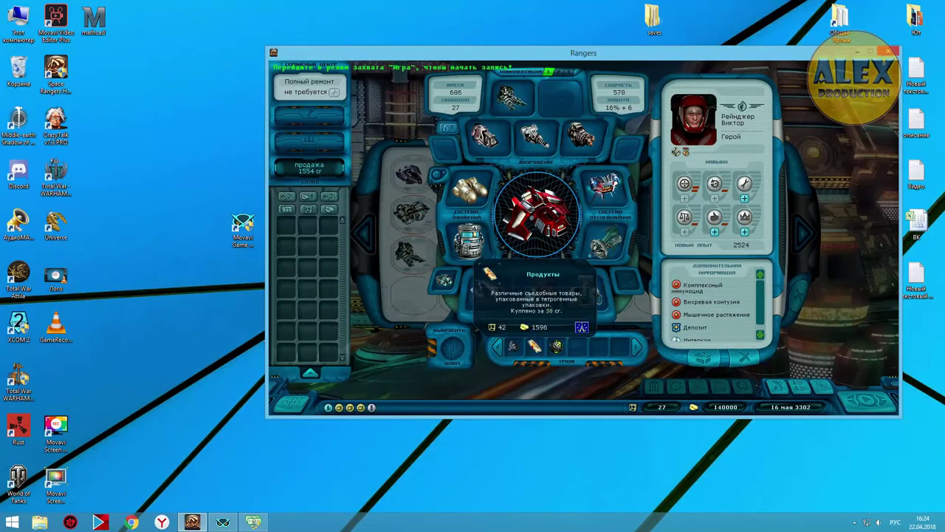
{"action": "left_click_drag", "start_coordinate": [533, 347], "coordinate": [309, 169]}
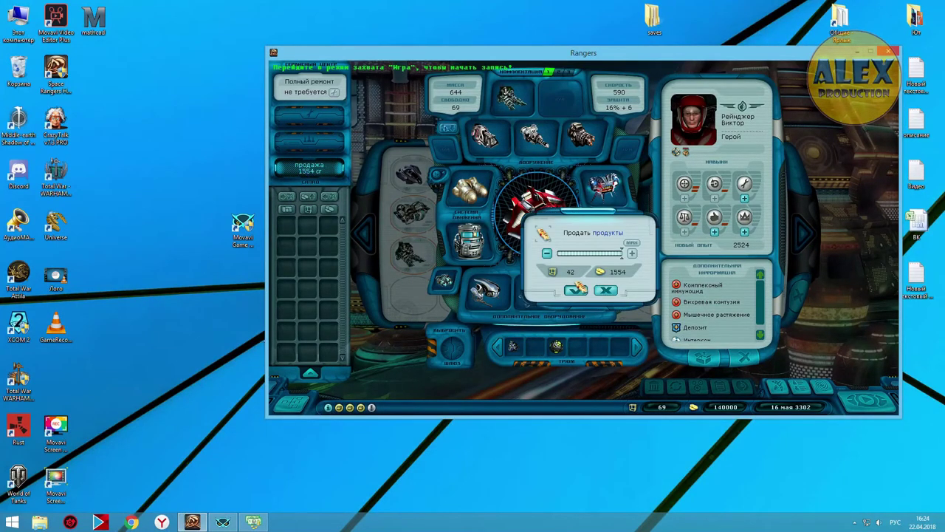
{"action": "left_click", "coordinate": [576, 289]}
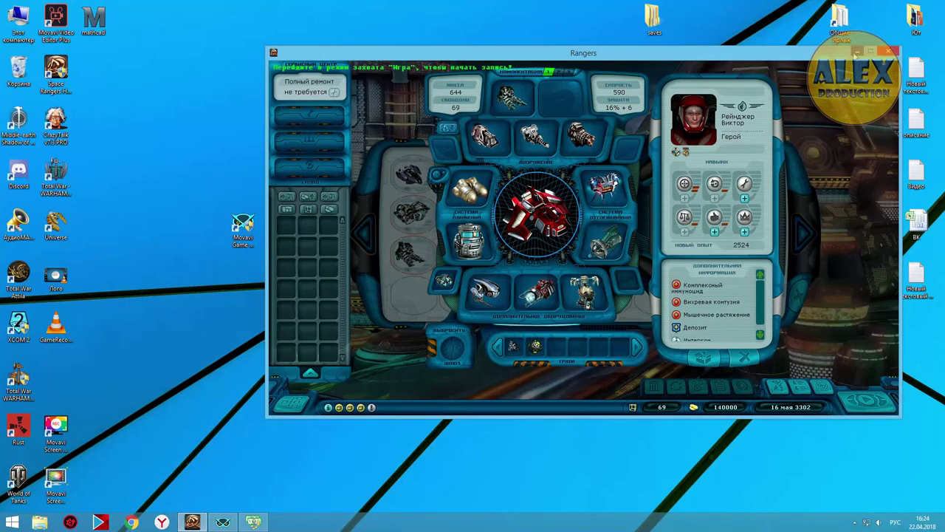
{"action": "key", "text": "alt+Tab"}
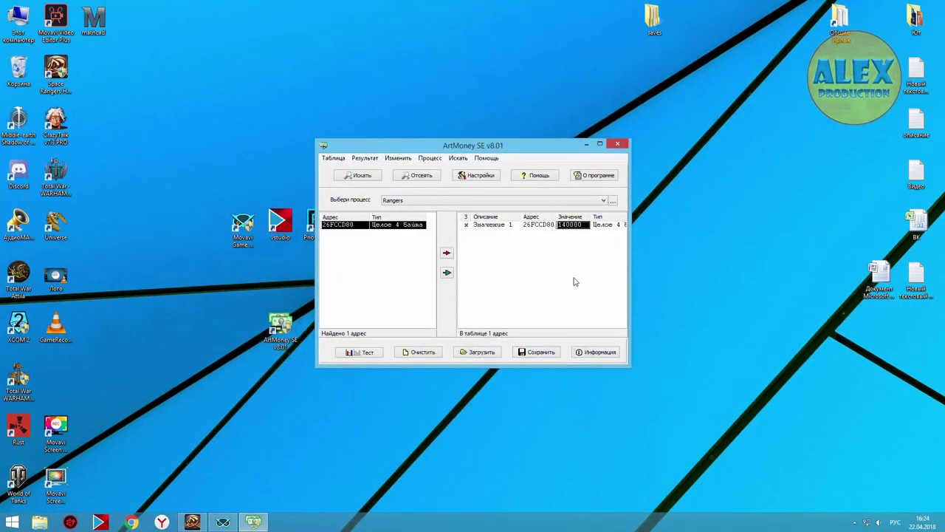